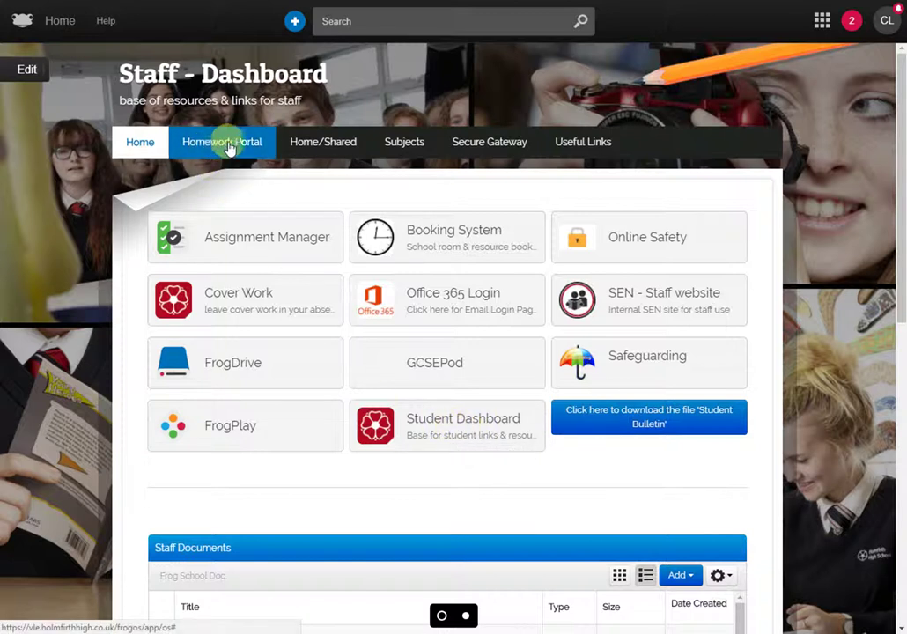
# Open the Homework Portal and advance the calendar to the week of 11–17 September 2017.
pyautogui.click(222, 146)
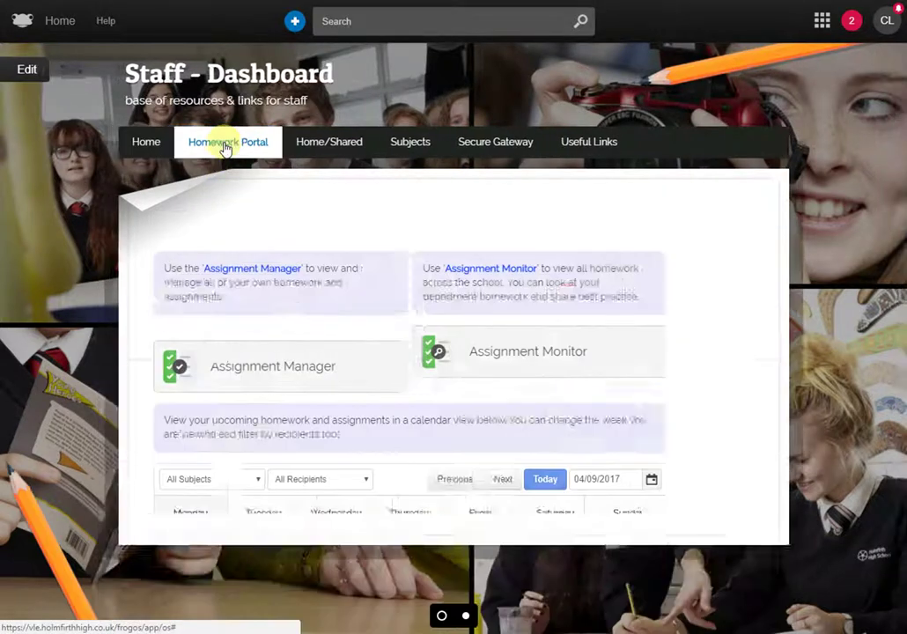
pyautogui.scroll(-1, 300, 230)
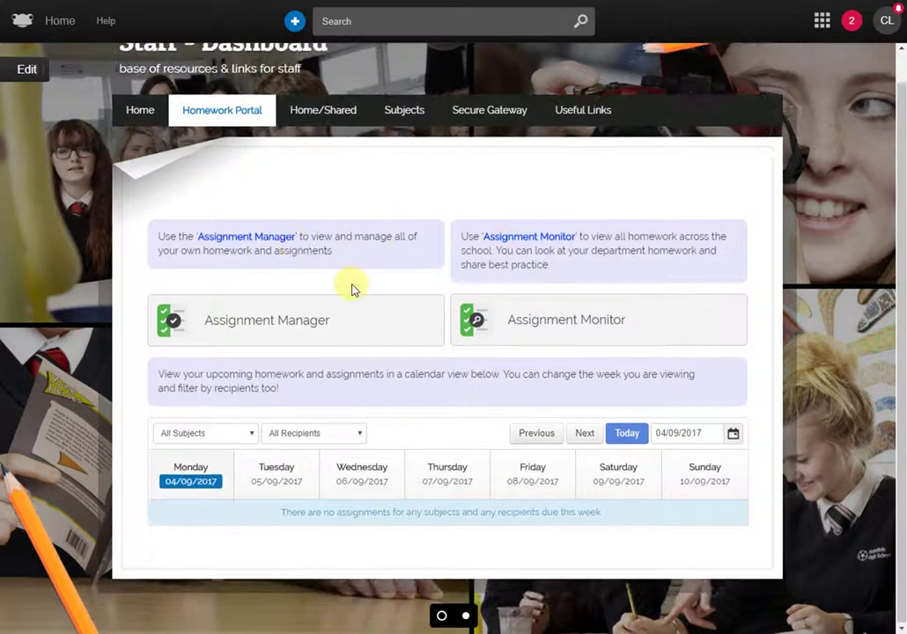
pyautogui.scroll(1, 351, 290)
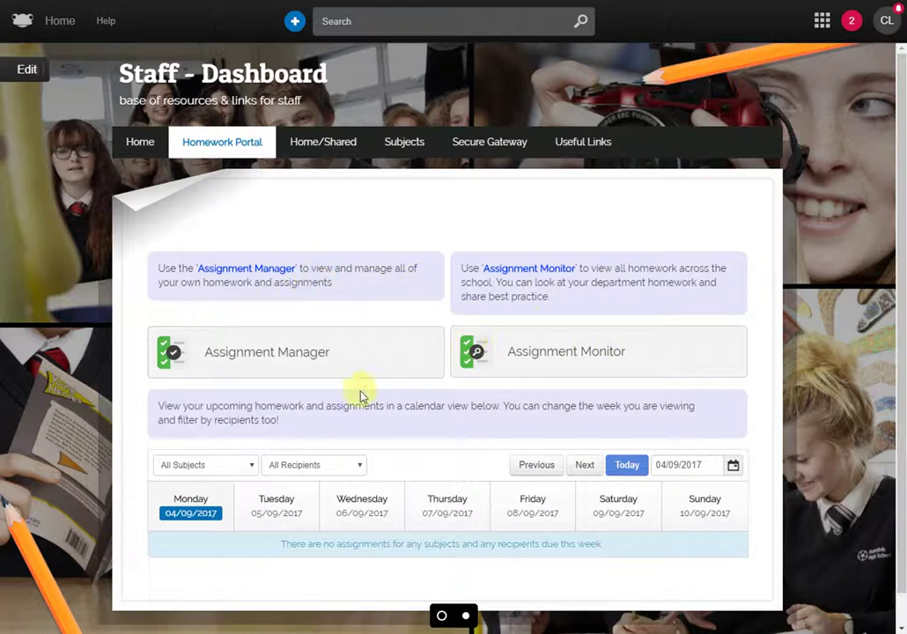
pyautogui.click(585, 466)
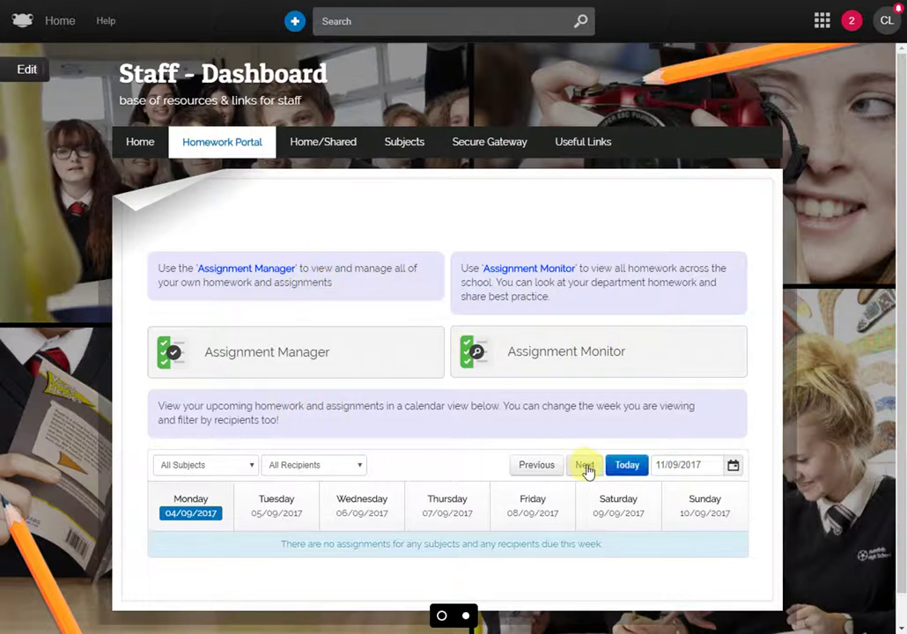
pyautogui.scroll(-1, 320, 511)
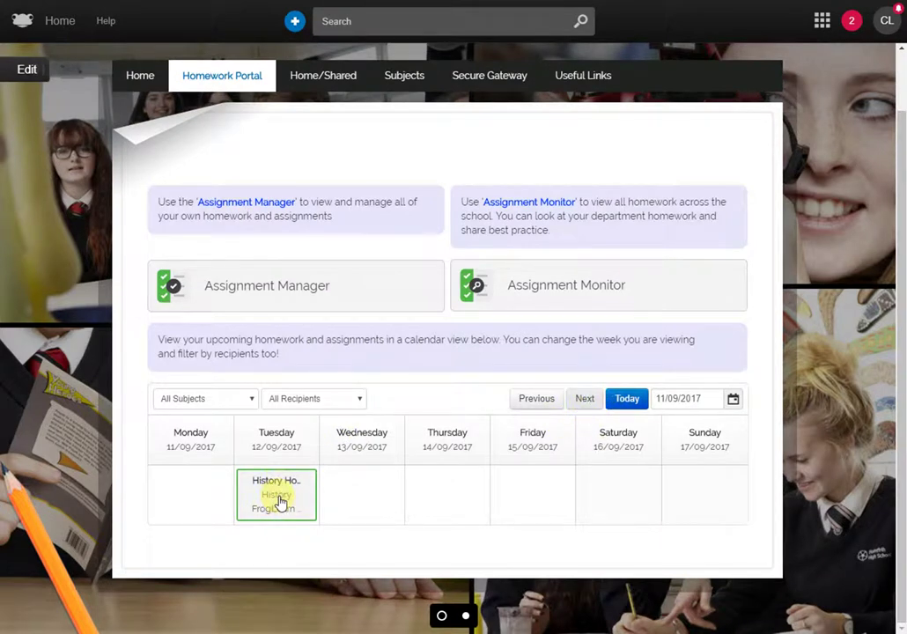
# In the Assignment Manager, close the overdue Art and Design 'quiz not exam' assignment.
pyautogui.click(285, 292)
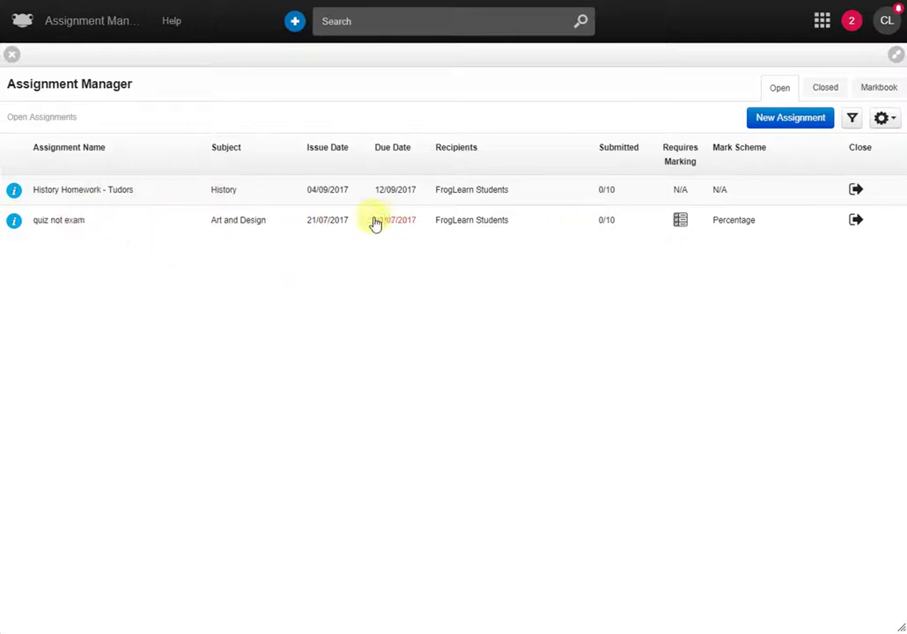
pyautogui.click(856, 220)
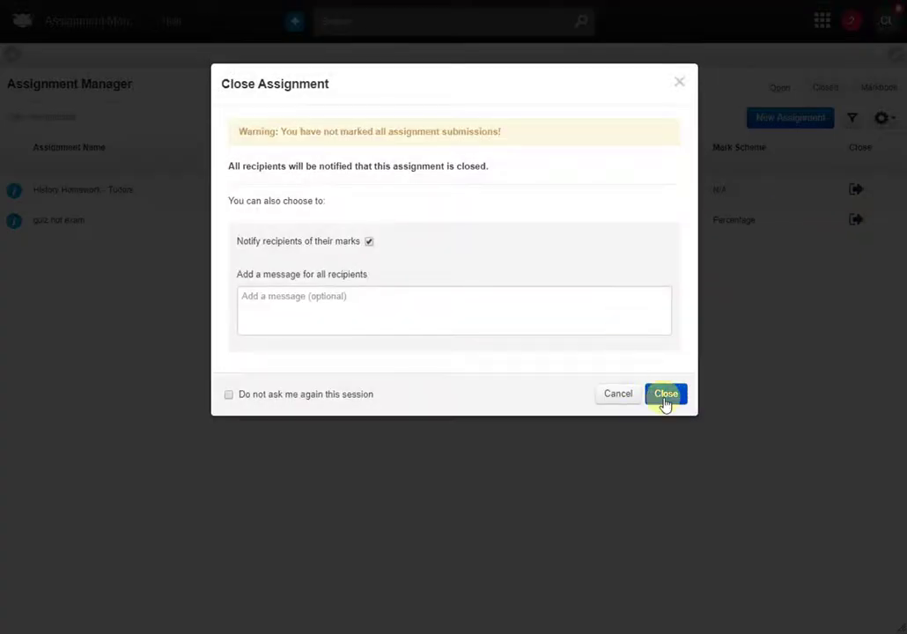
pyautogui.click(666, 394)
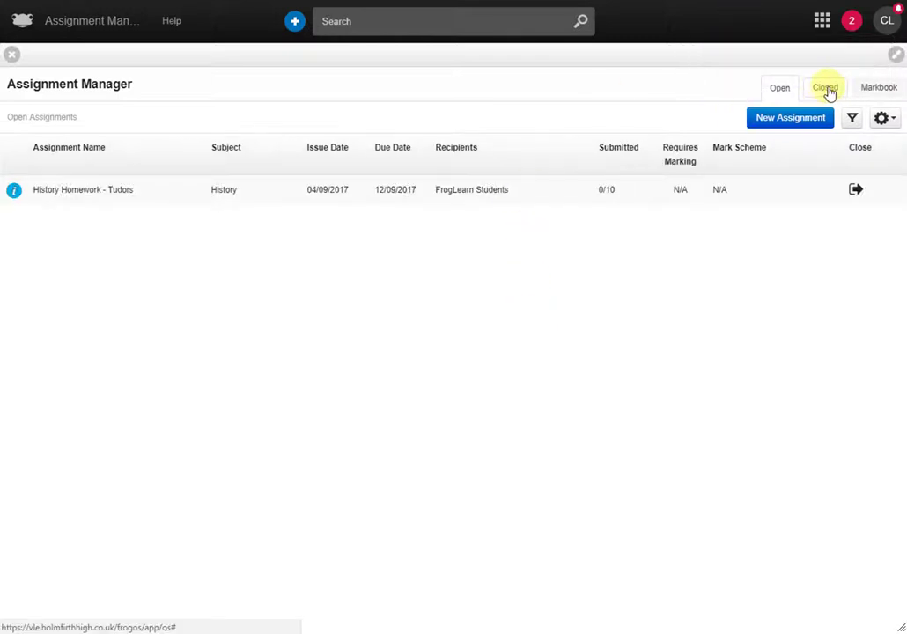
# Switch to closed assignments and open 'dddd quiz' to see its ten recipients.
pyautogui.click(828, 89)
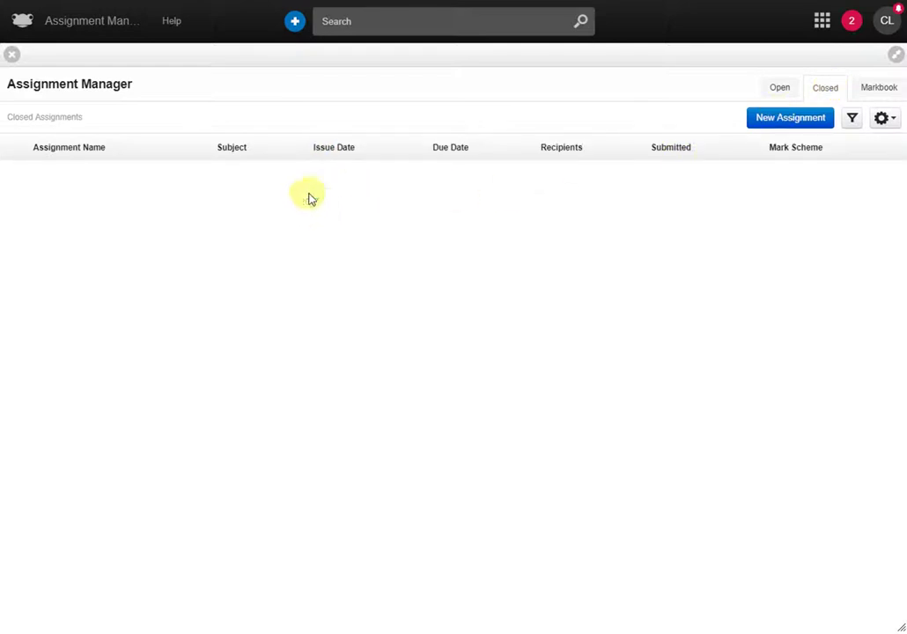
pyautogui.scroll(-2, 381, 277)
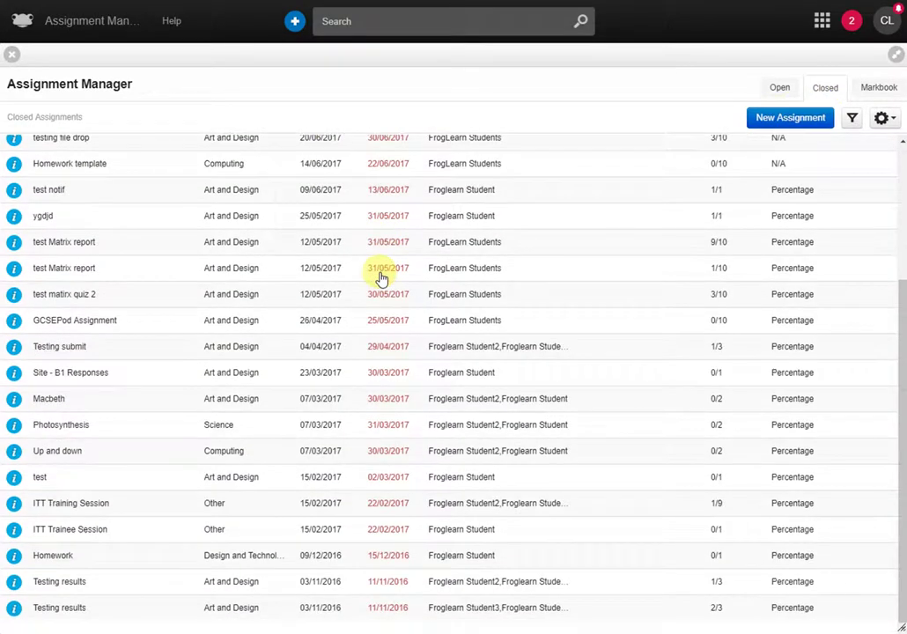
pyautogui.scroll(2, 380, 278)
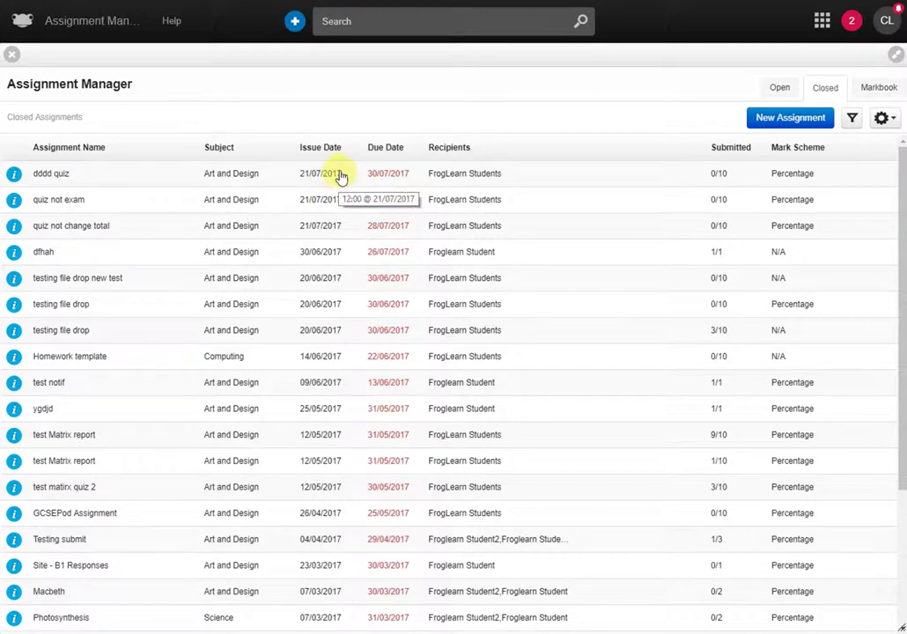
pyautogui.click(308, 174)
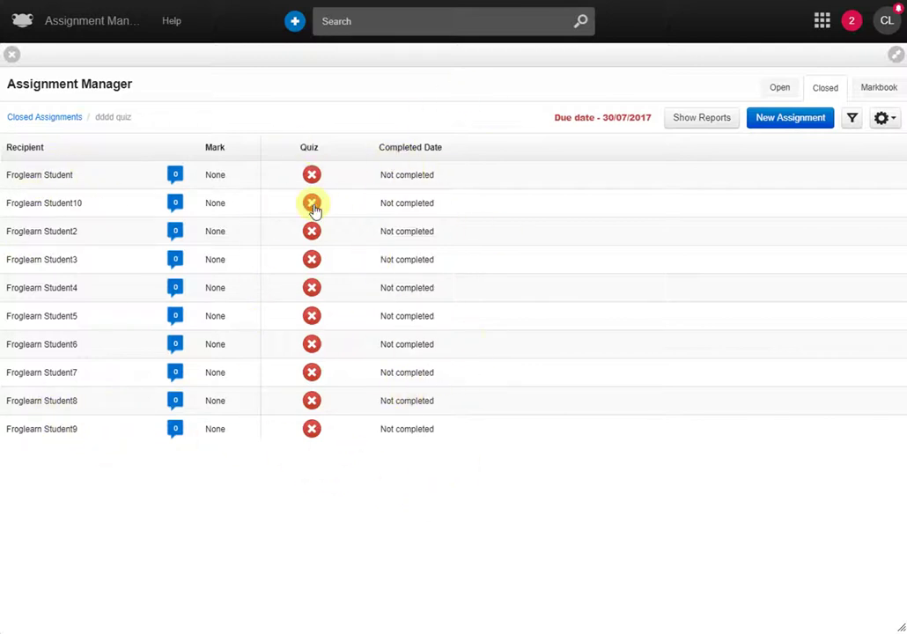
# Post 'need any help?' on the first dddd quiz student's wall, then close Messages.
pyautogui.click(174, 176)
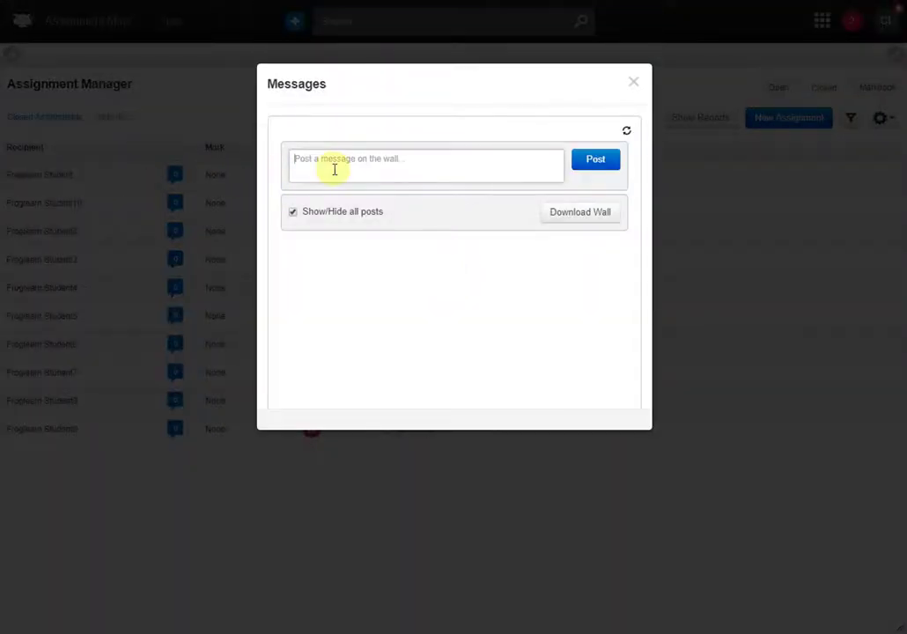
pyautogui.write('need any help?')
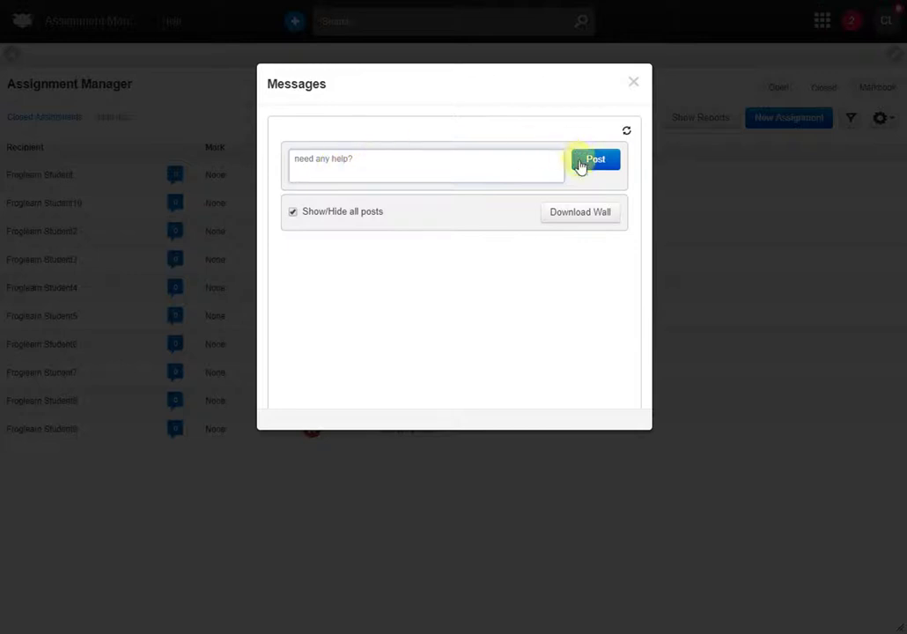
pyautogui.click(581, 163)
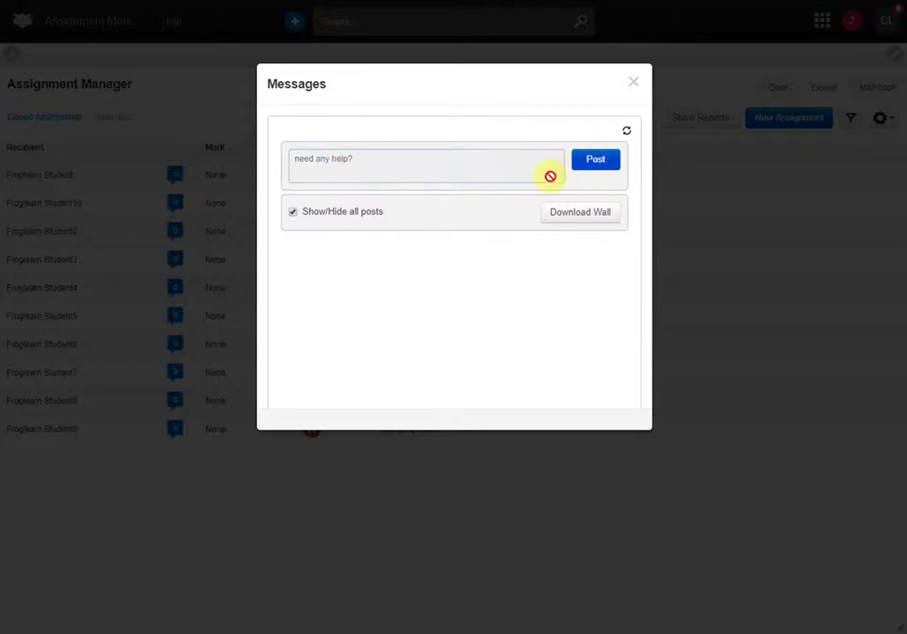
pyautogui.click(634, 85)
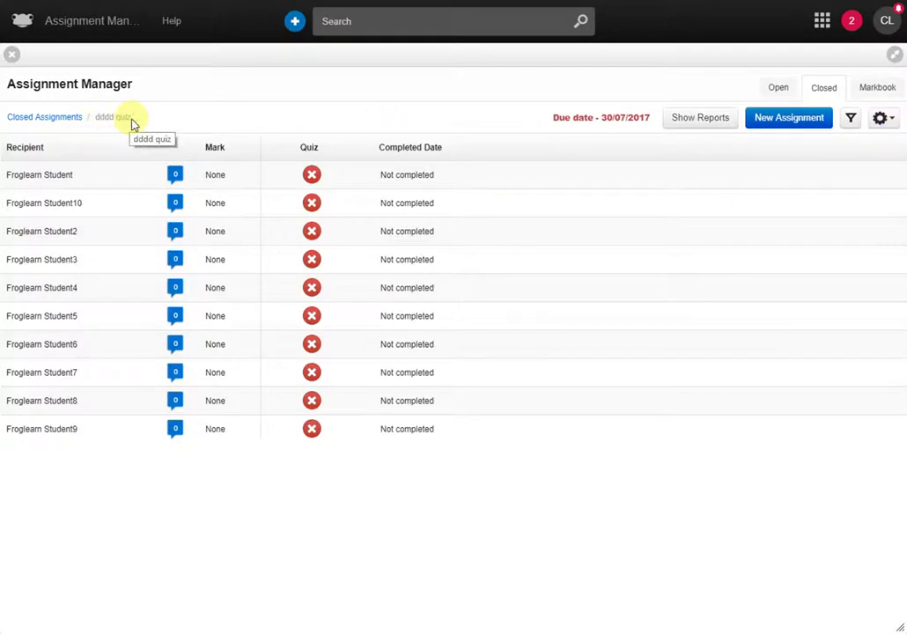
# Choose View assignment from the gear menu to show the dddd quiz fractions content.
pyautogui.click(882, 119)
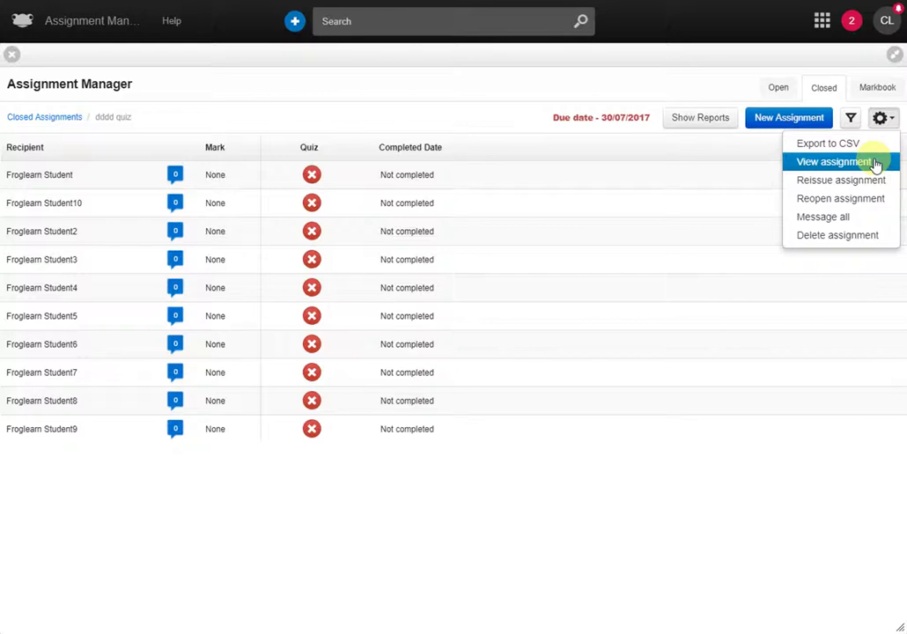
pyautogui.click(876, 163)
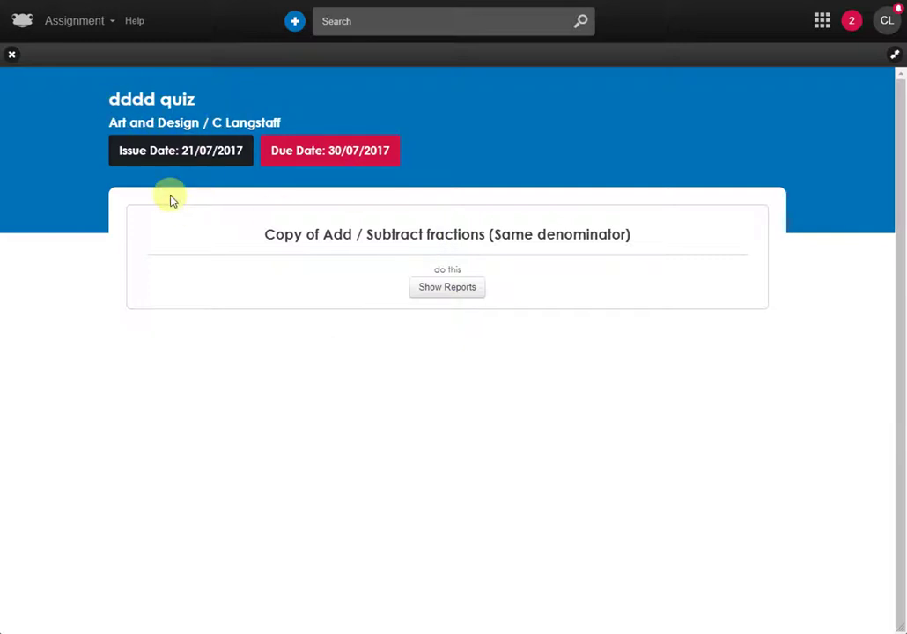
# Close the assignment view and show the reissue, reopen, message all and delete actions.
pyautogui.click(10, 54)
pyautogui.click(883, 118)
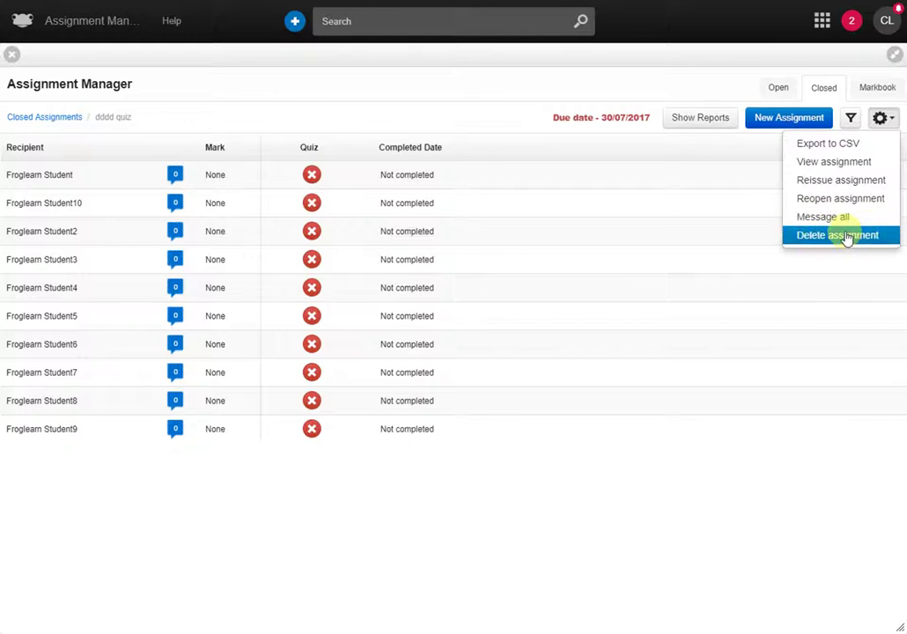
# Dismiss the actions menu, return to the Open assignments list, and close the Assignment Manager.
pyautogui.click(691, 95)
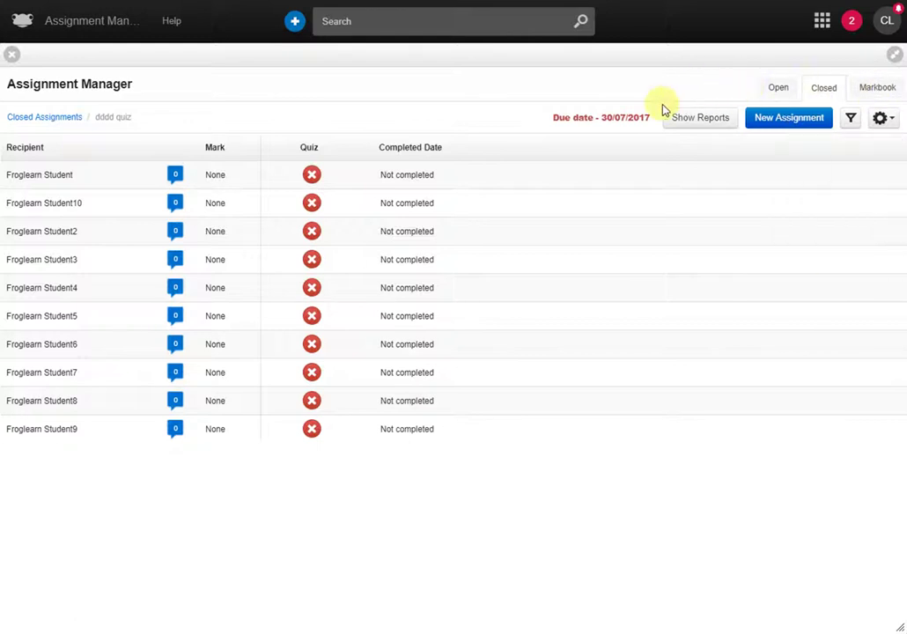
pyautogui.click(65, 117)
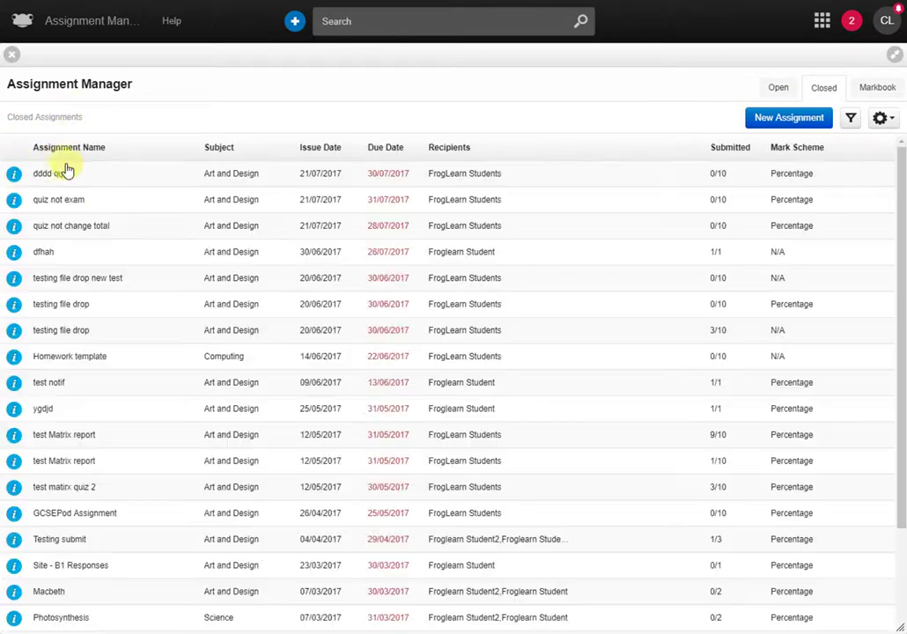
pyautogui.click(780, 88)
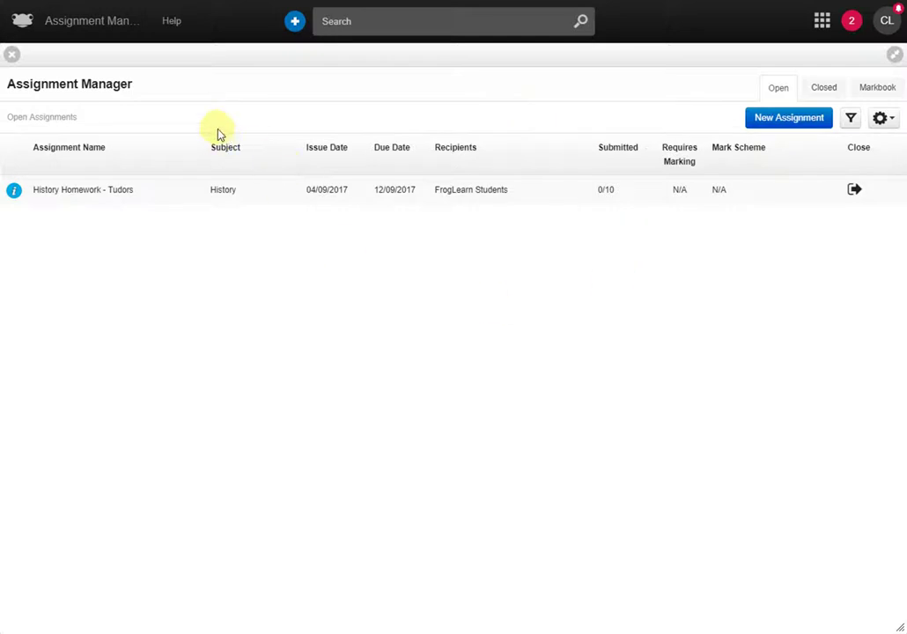
pyautogui.click(11, 55)
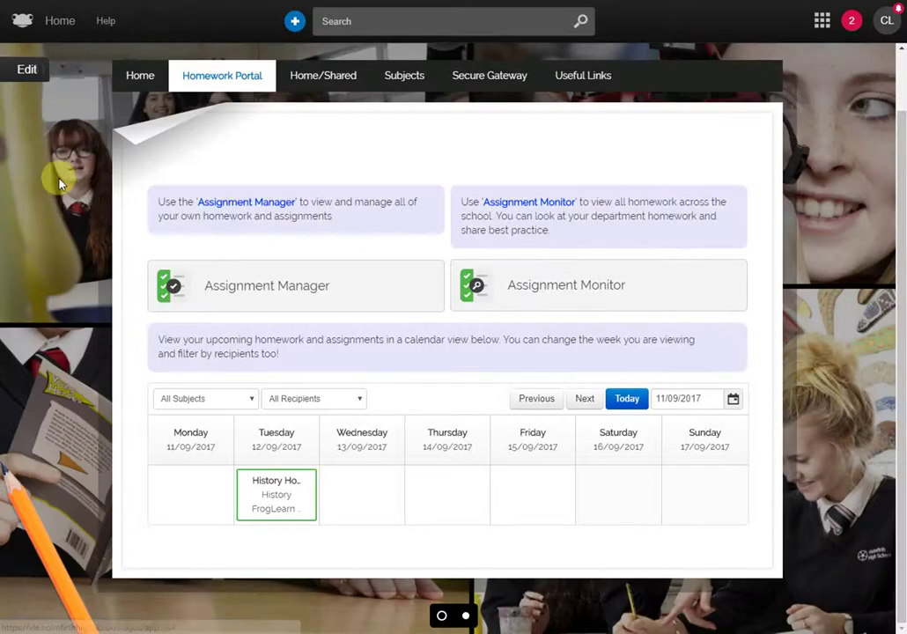
# Show the Assignment Monitor as a line graph filtered to weeks Aug 28th and Jul 24th 2017.
pyautogui.click(582, 292)
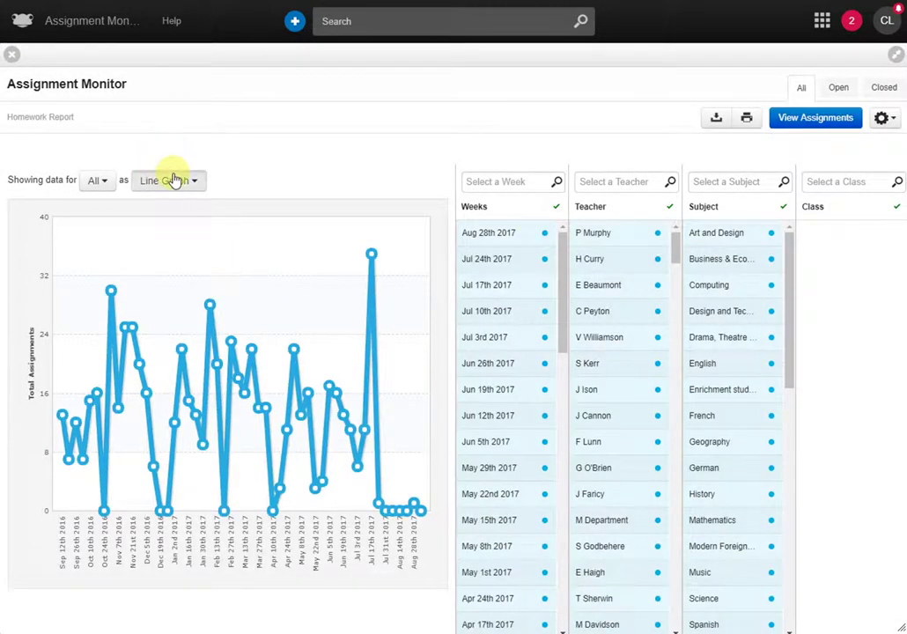
pyautogui.click(170, 181)
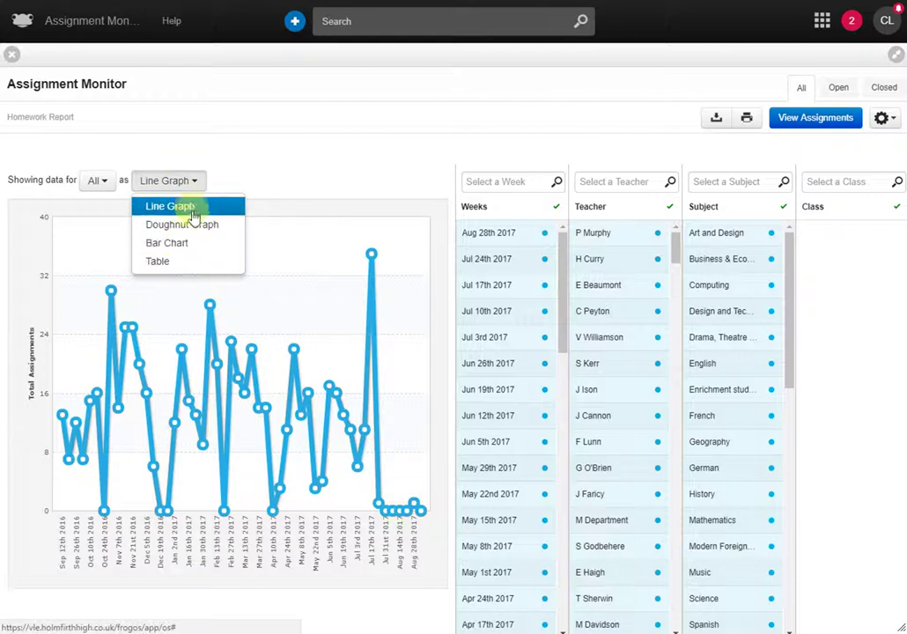
pyautogui.click(216, 183)
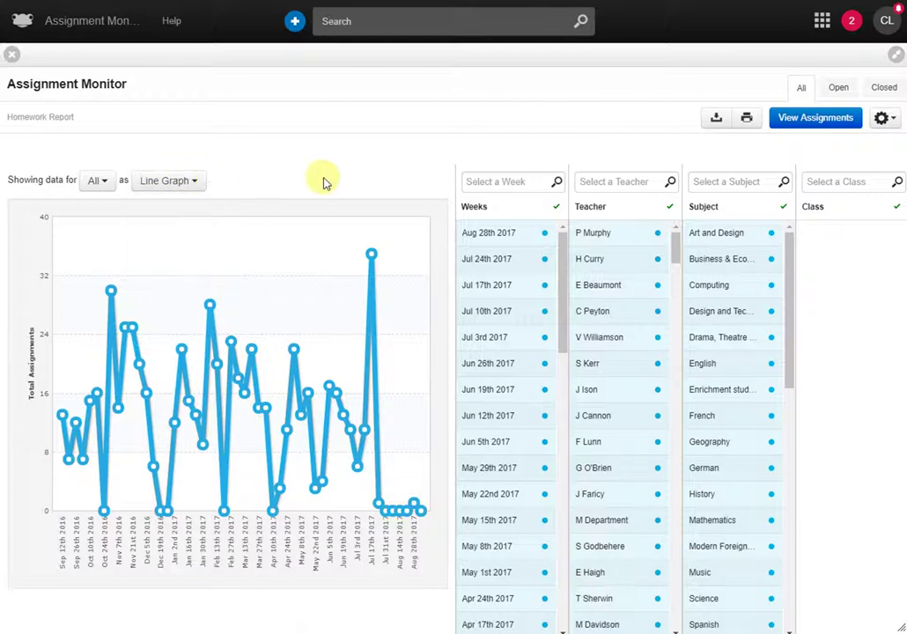
pyautogui.click(517, 238)
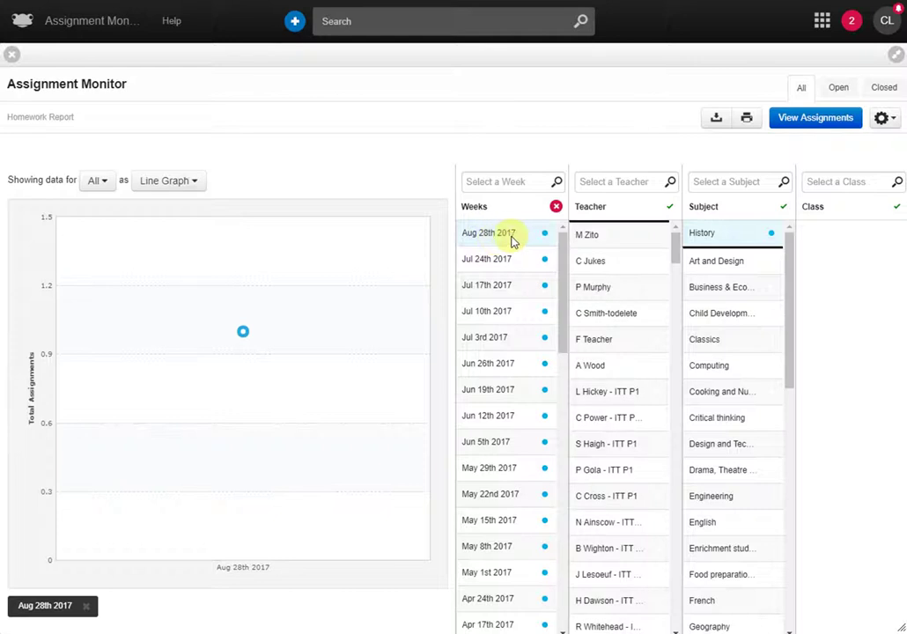
pyautogui.click(491, 261)
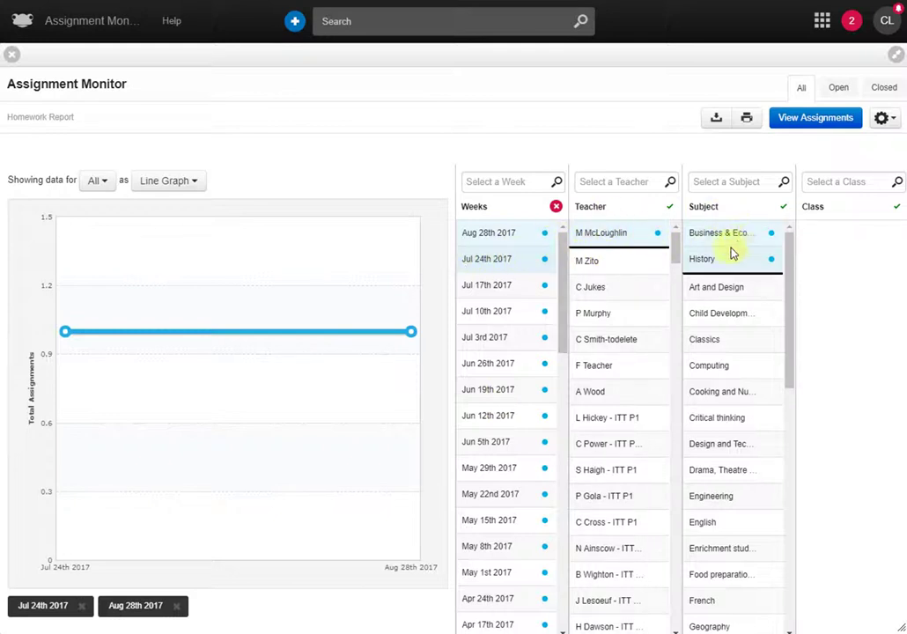
# View the filtered assignments, check Unit 1.4's recipients, then close the Assignment Monitor.
pyautogui.click(819, 120)
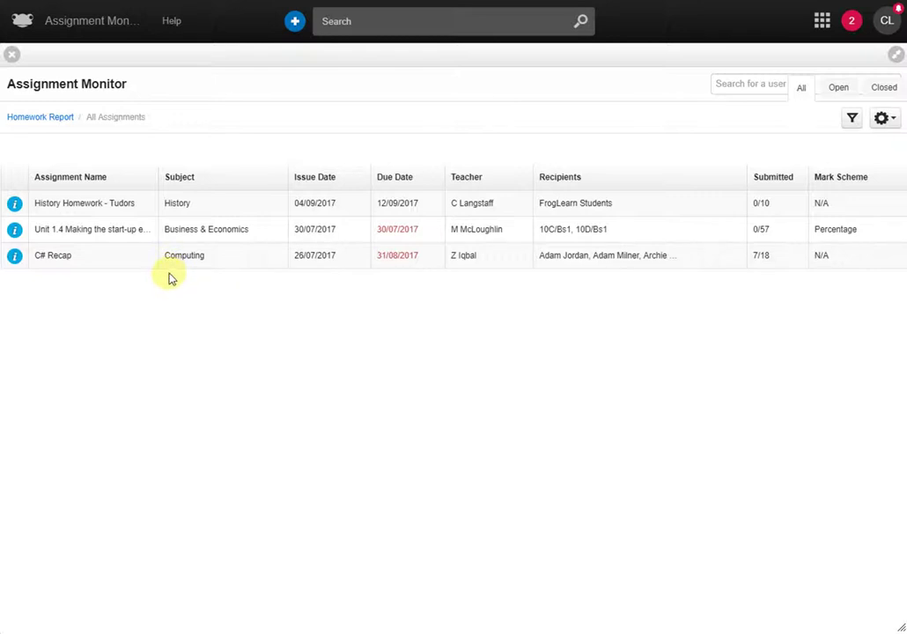
pyautogui.click(238, 230)
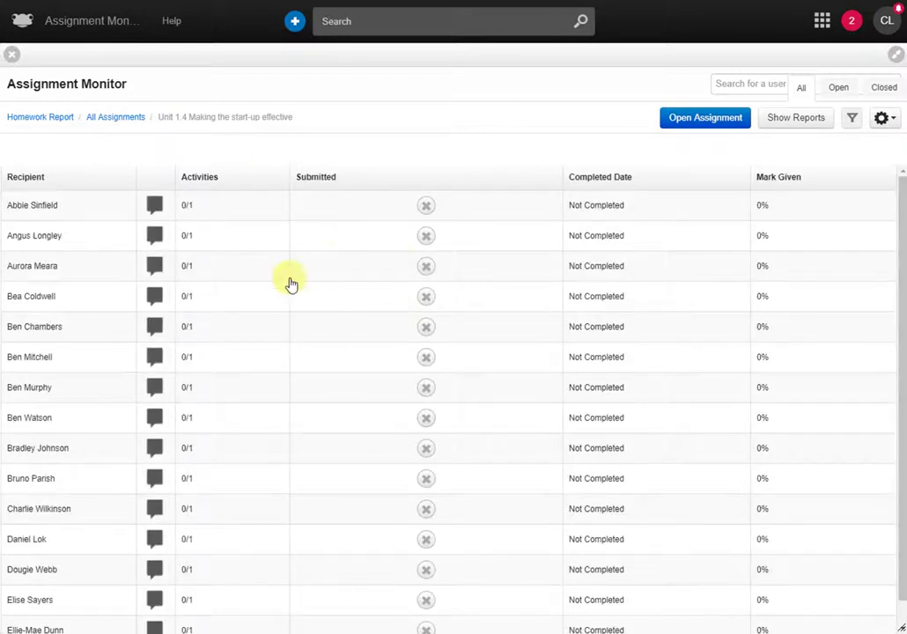
pyautogui.click(13, 56)
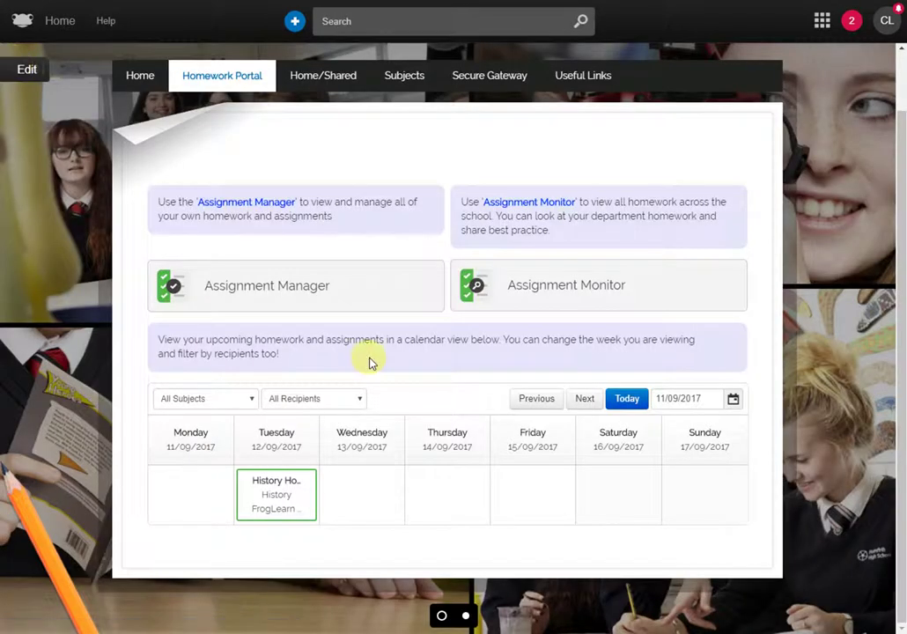